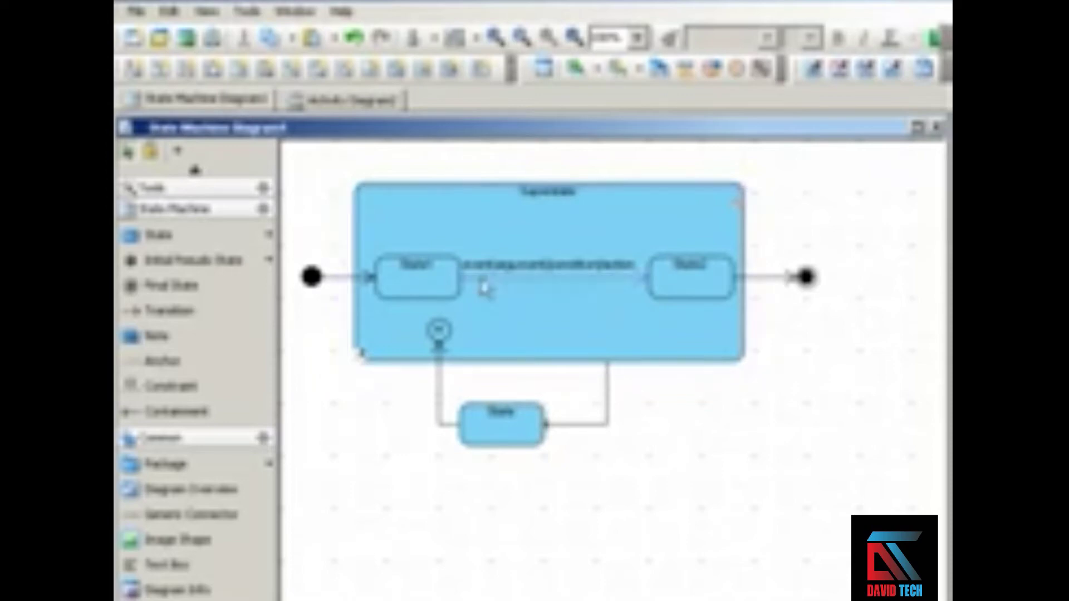
Select the State1–State2 transition, State1, then the enclosing superstate in the state machine diagram
click(573, 282)
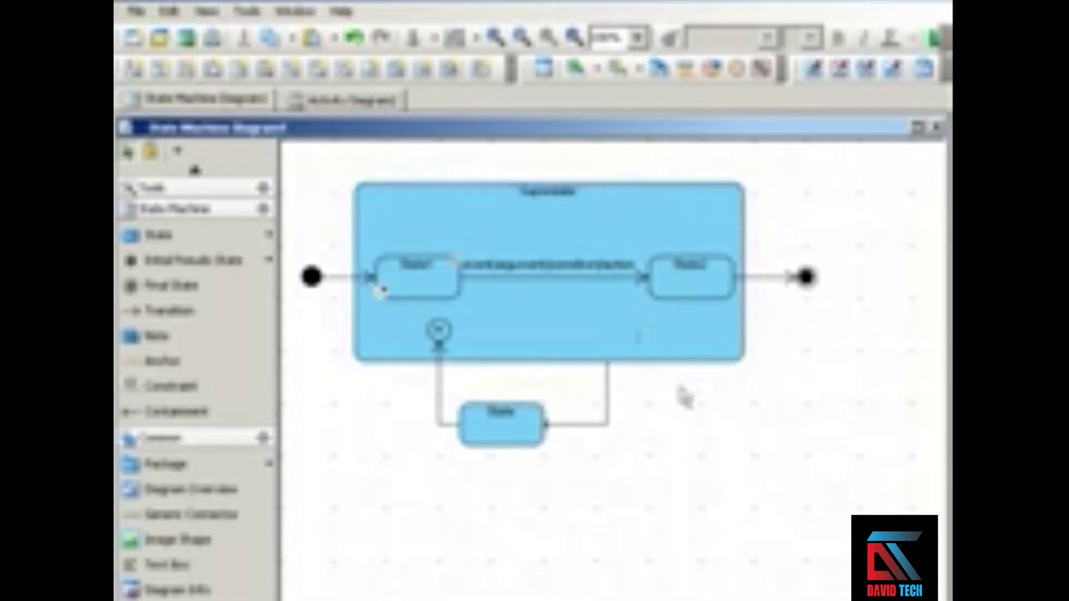
click(435, 291)
click(743, 451)
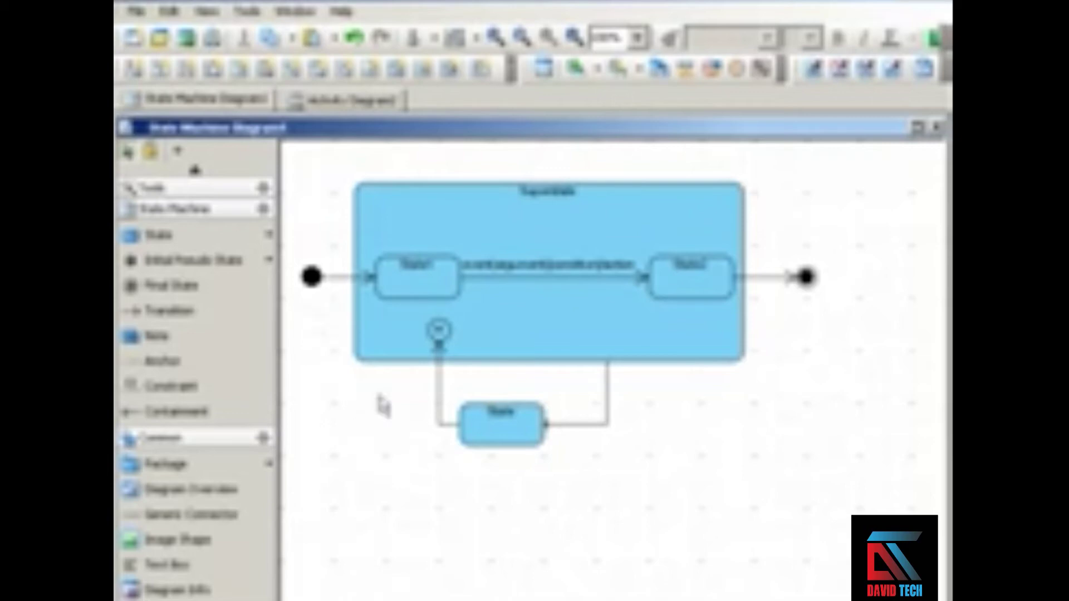
click(441, 357)
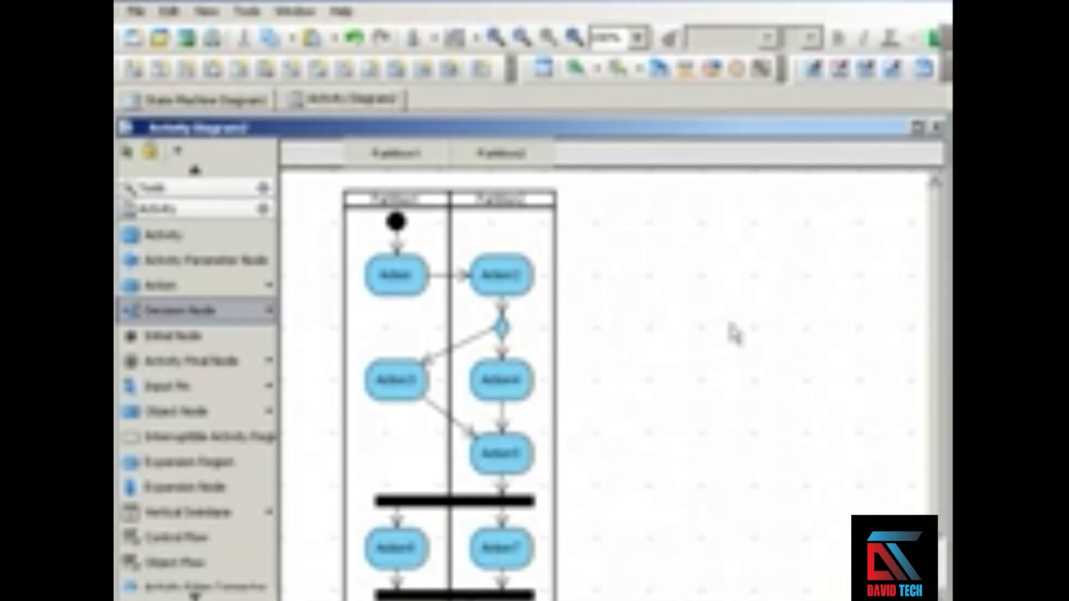
click(440, 342)
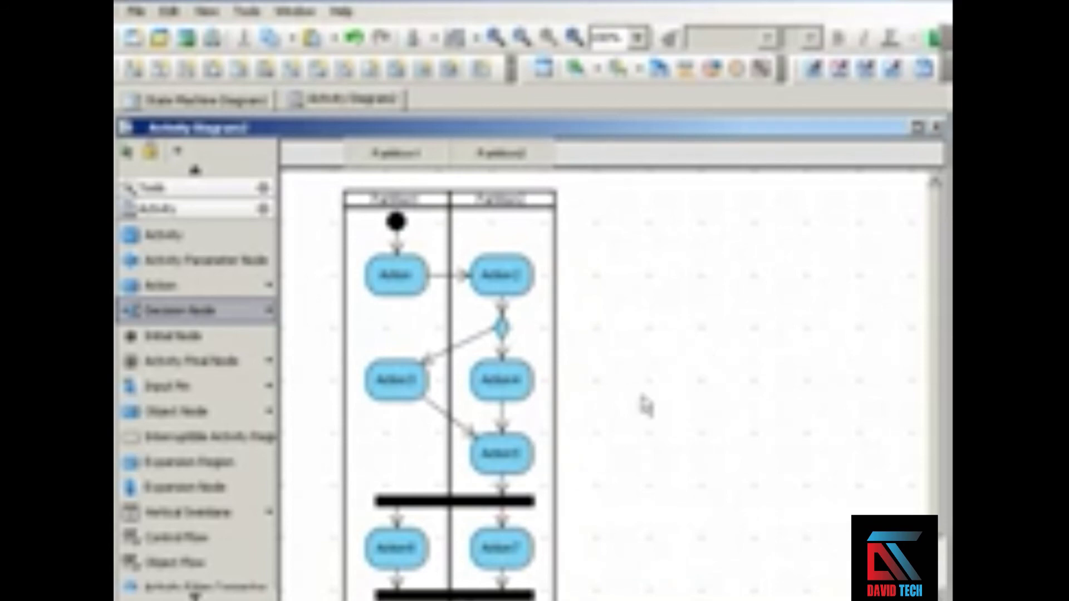
scroll(681, 512, down, 2)
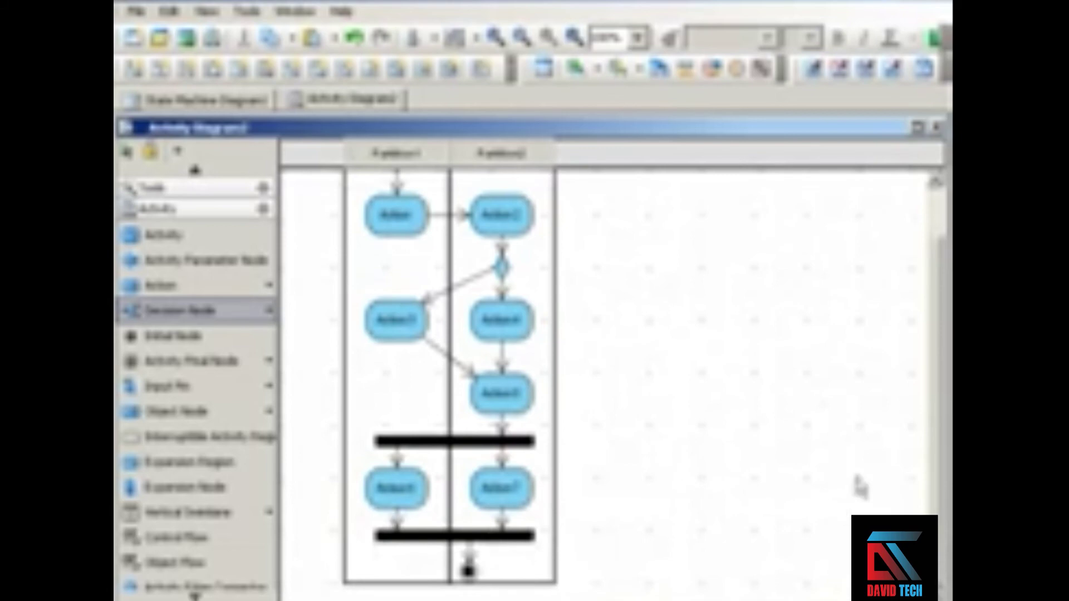
scroll(606, 285, up, 2)
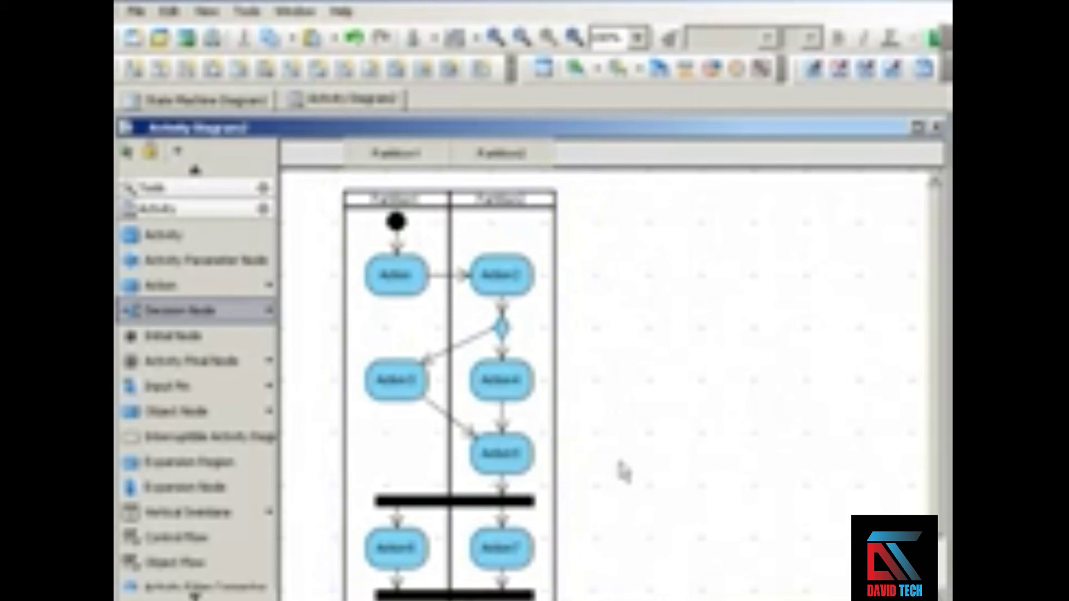
scroll(626, 472, down, 2)
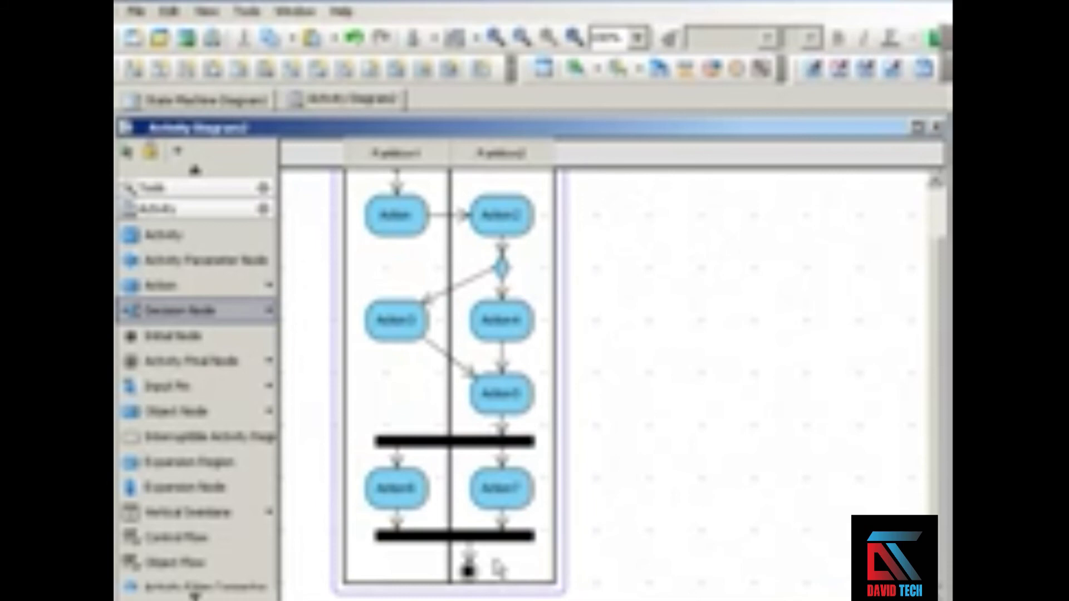
scroll(711, 492, up, 1)
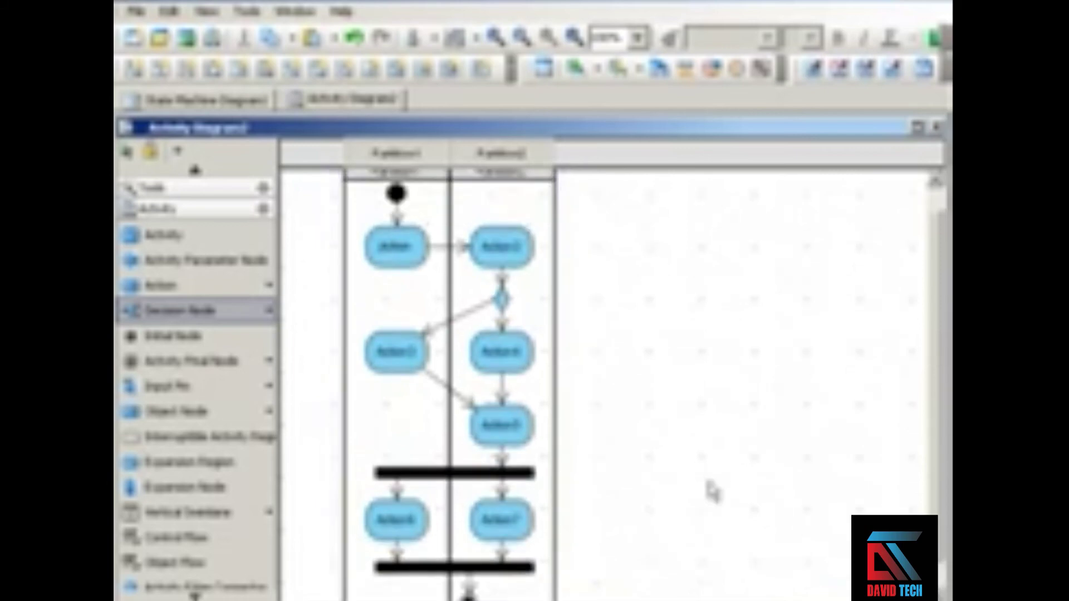
scroll(711, 491, up, 1)
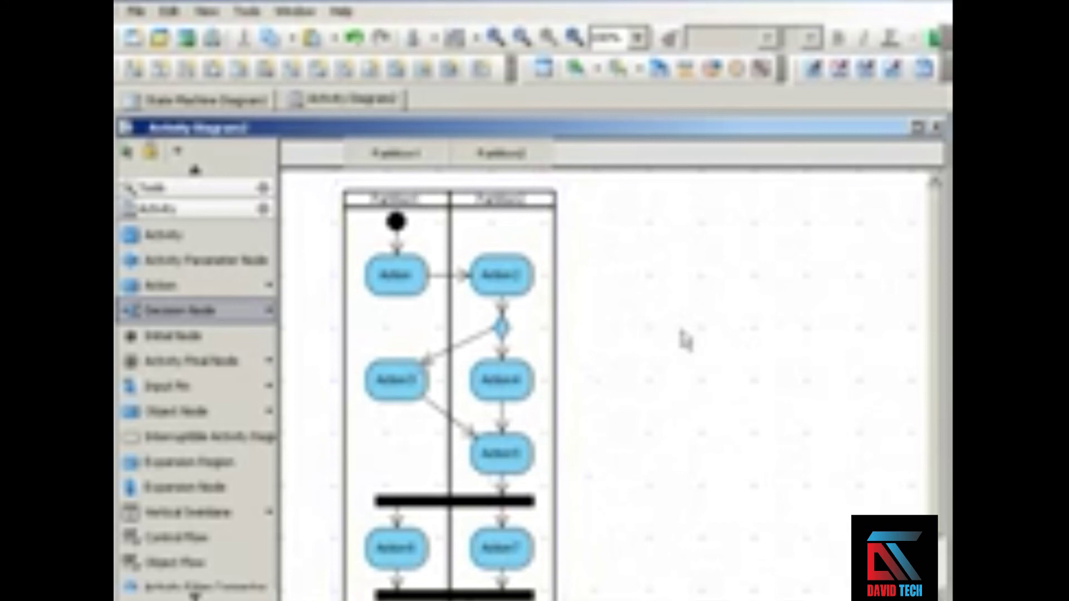
scroll(685, 340, down, 1)
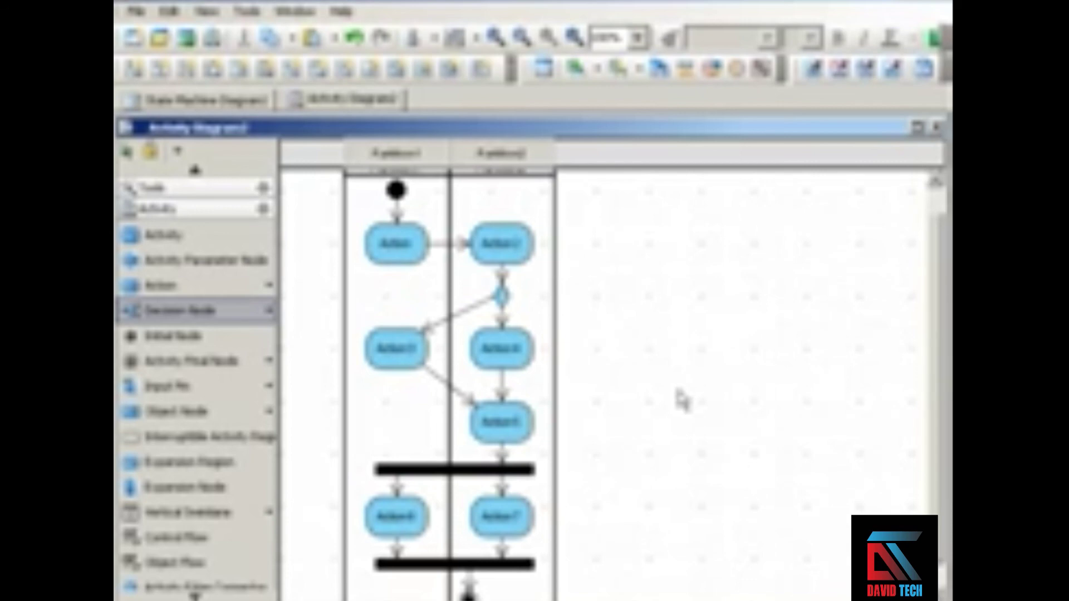
scroll(683, 401, up, 1)
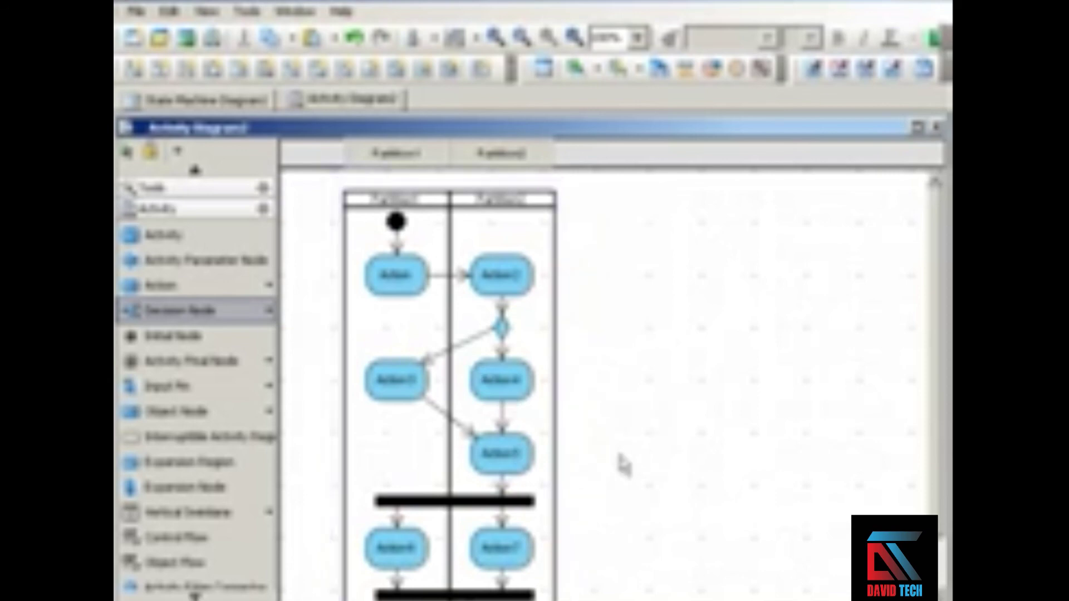
scroll(622, 465, down, 1)
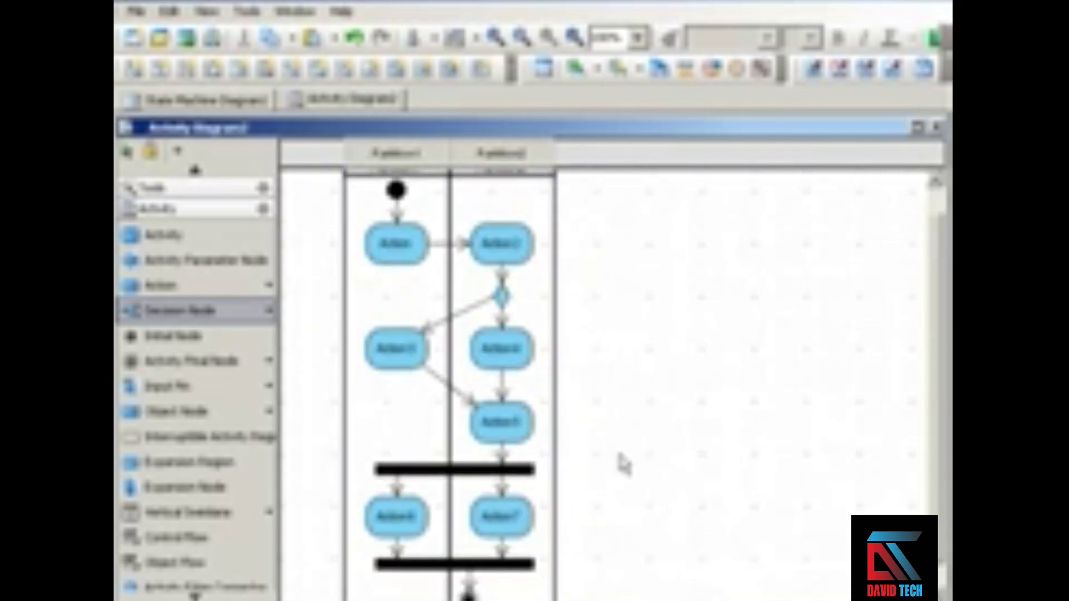